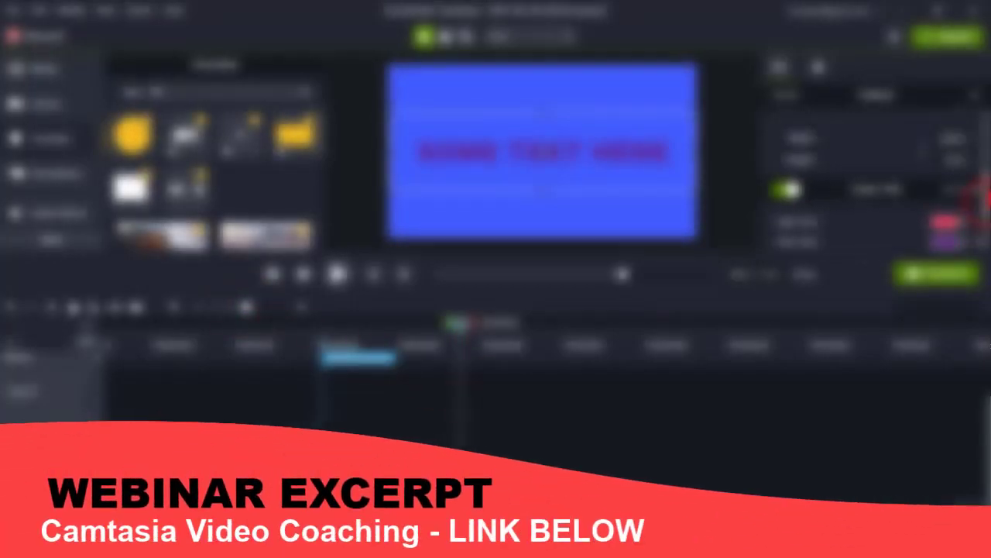
Move the playhead to the aerial street clip at 12:17 and enlarge the preview area
{"action": "scroll", "coordinate": [875, 179], "scroll_direction": "down", "scroll_amount": 3}
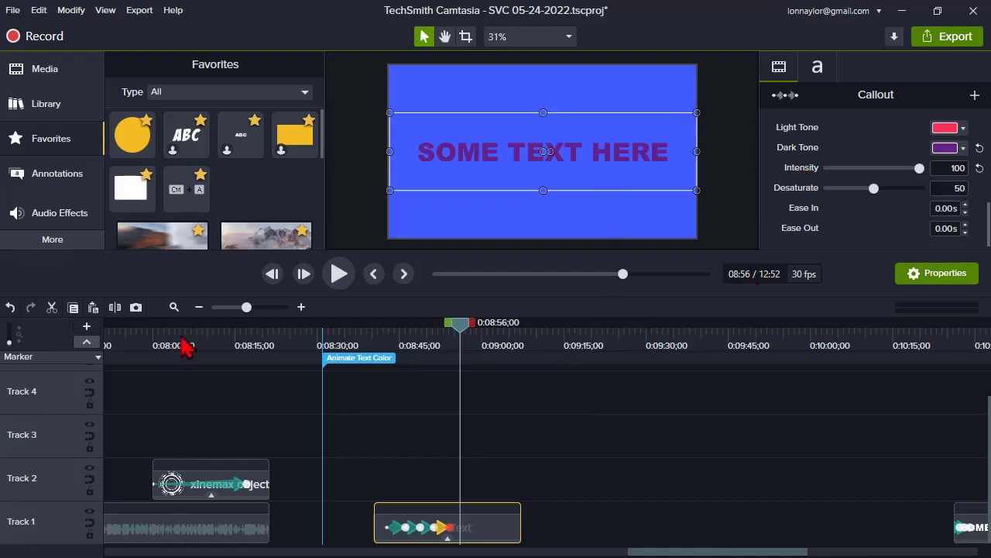
{"action": "left_click_drag", "start_coordinate": [629, 549], "coordinate": [827, 549]}
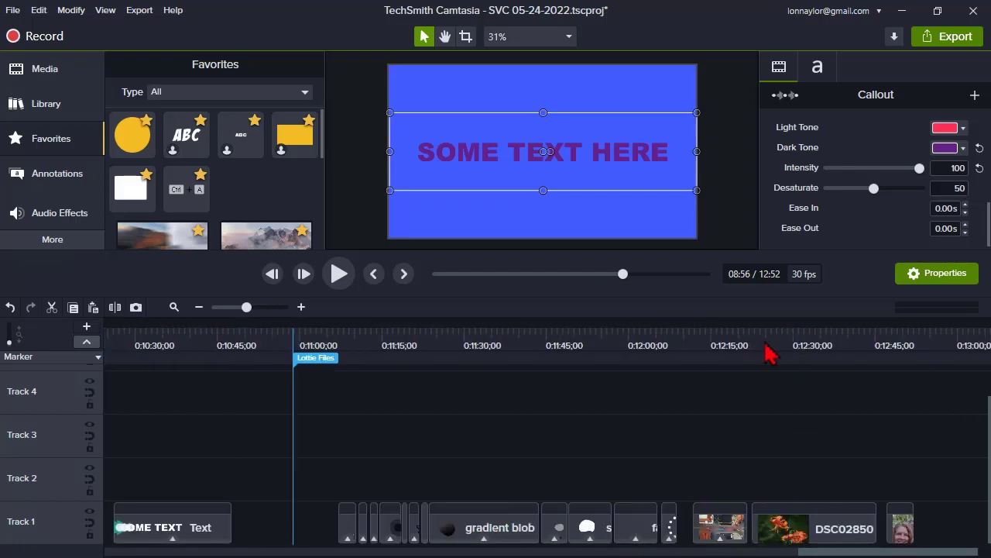
{"action": "left_click", "coordinate": [721, 348]}
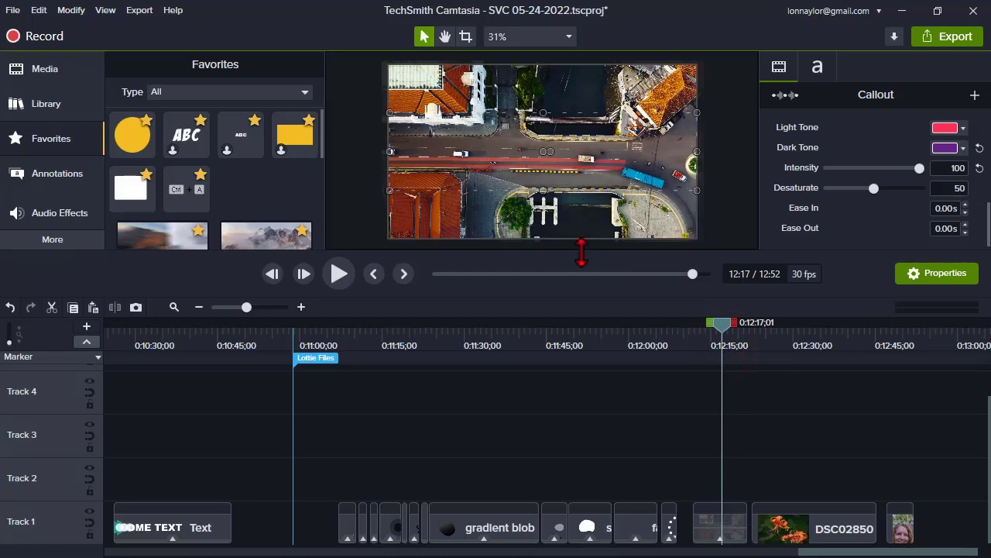
{"action": "left_click_drag", "start_coordinate": [581, 252], "coordinate": [578, 402]}
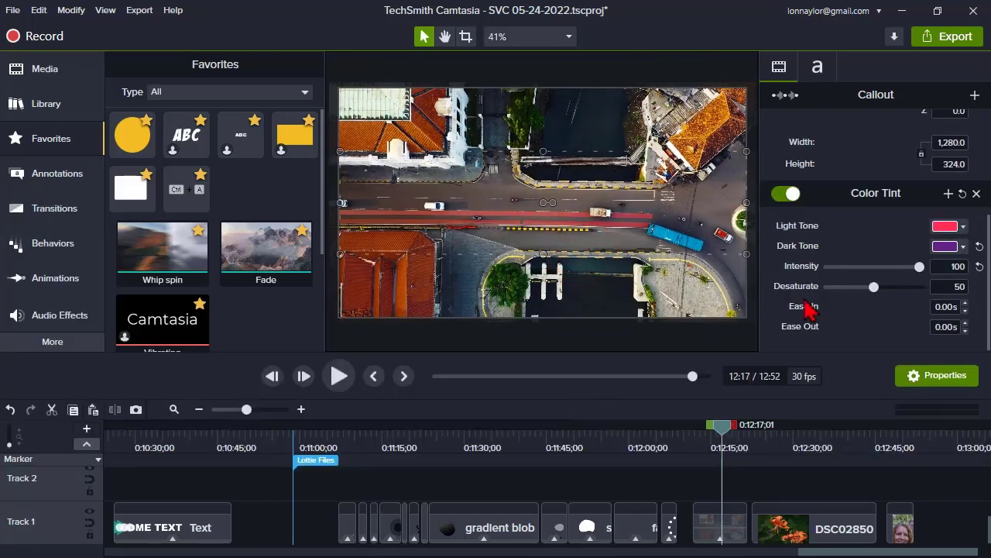
{"action": "left_click", "coordinate": [714, 528]}
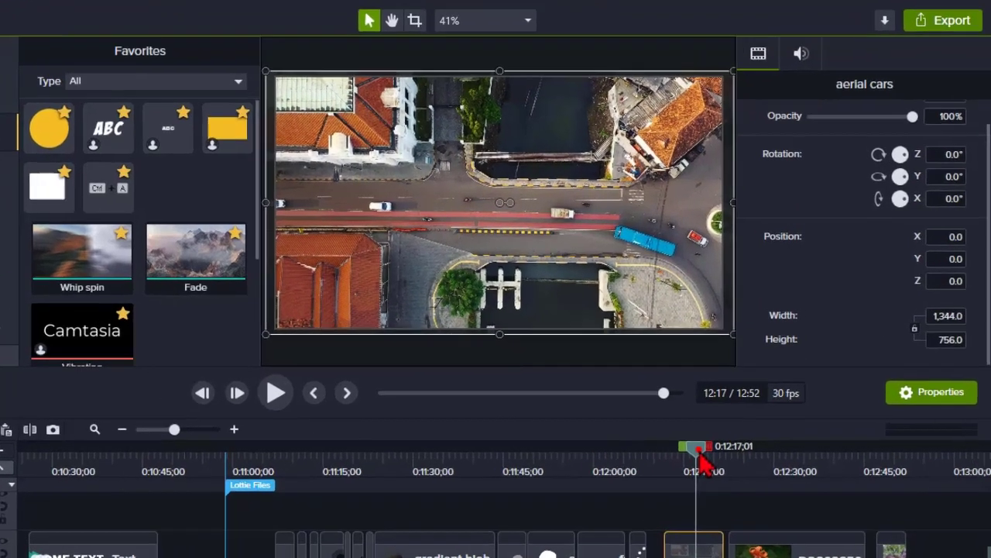
{"action": "mouse_move", "coordinate": [701, 462]}
{"action": "left_mouse_down"}
{"action": "mouse_move", "coordinate": [670, 469]}
{"action": "mouse_move", "coordinate": [686, 472]}
{"action": "left_mouse_up"}
{"action": "left_click_drag", "start_coordinate": [622, 508], "coordinate": [648, 511]}
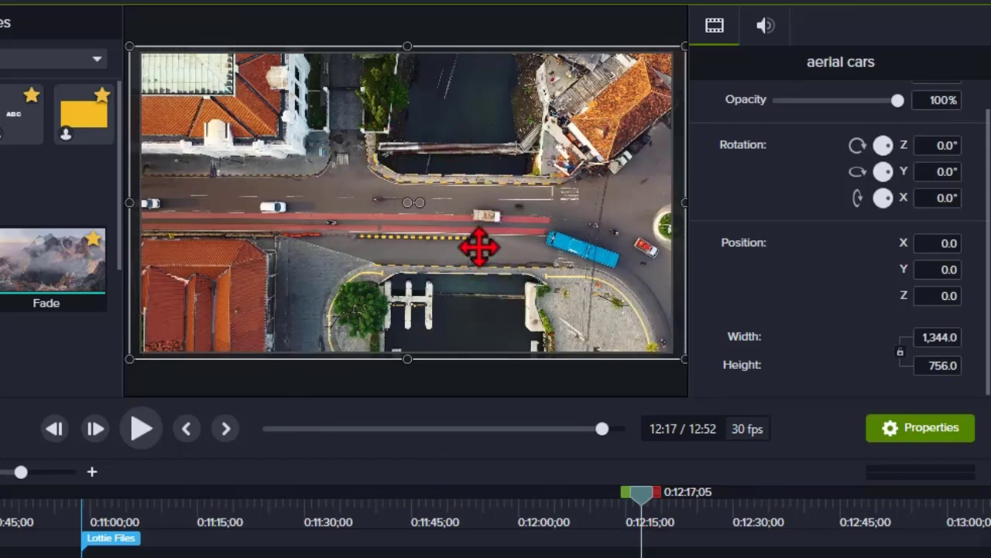
{"action": "left_click_drag", "start_coordinate": [434, 398], "coordinate": [433, 454]}
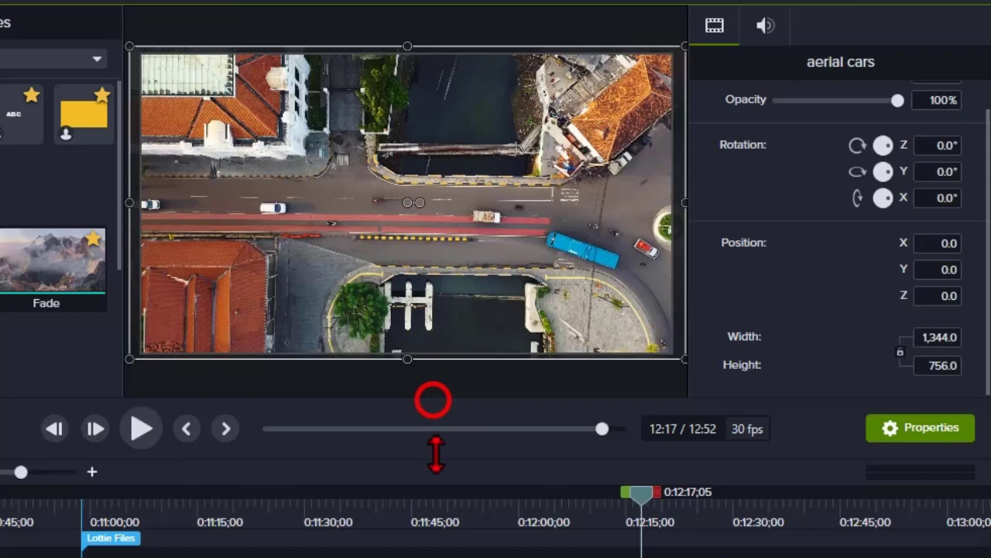
Add the Color LUT visual effect to the aerial cars clip from the preview's context menu
{"action": "right_click", "coordinate": [294, 189]}
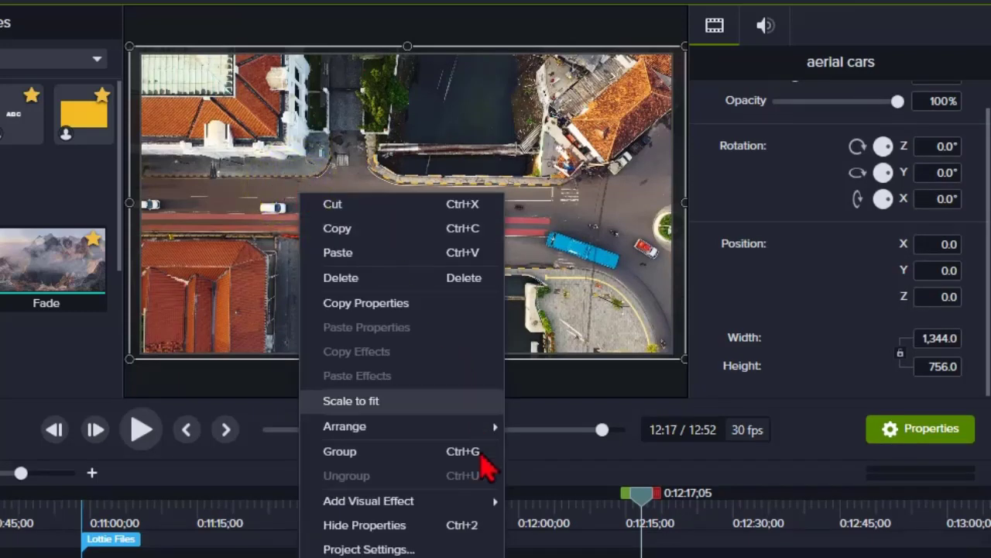
{"action": "mouse_move", "coordinate": [484, 505]}
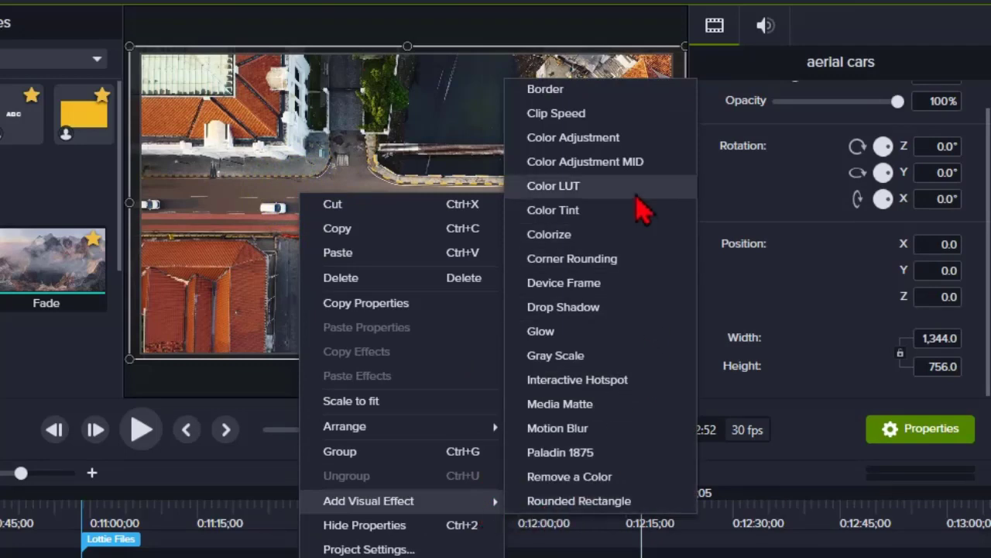
{"action": "left_click", "coordinate": [589, 188]}
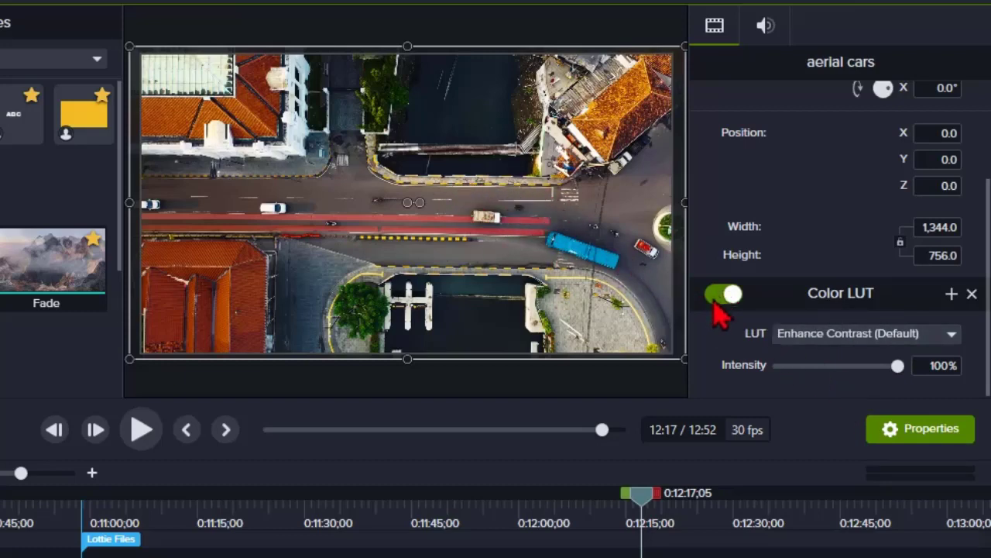
Toggle the Color LUT off and on to compare, keeping Enhance Contrast at 100% intensity
{"action": "left_click", "coordinate": [716, 305]}
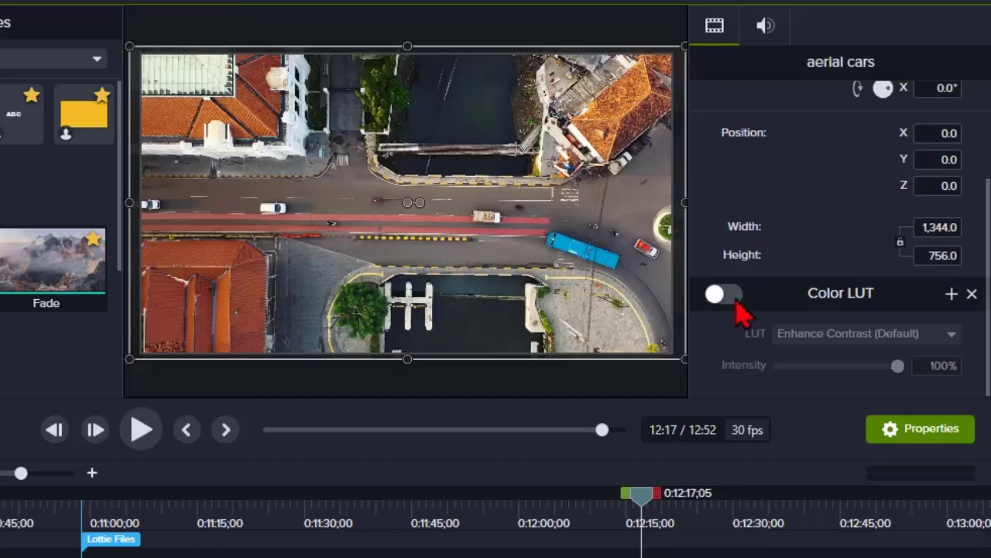
{"action": "left_click", "coordinate": [735, 297]}
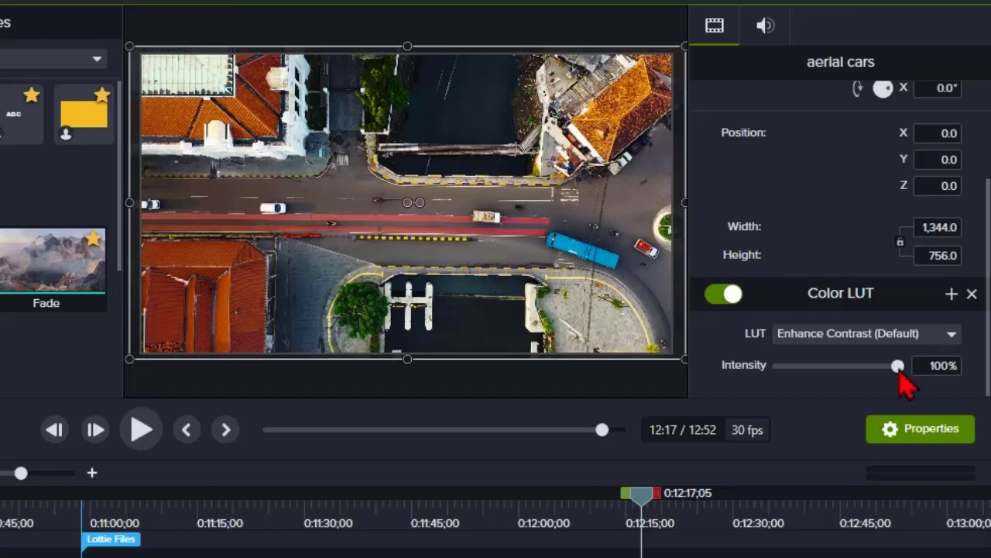
{"action": "mouse_move", "coordinate": [898, 369]}
{"action": "left_mouse_down"}
{"action": "mouse_move", "coordinate": [782, 372]}
{"action": "mouse_move", "coordinate": [914, 361]}
{"action": "left_mouse_up"}
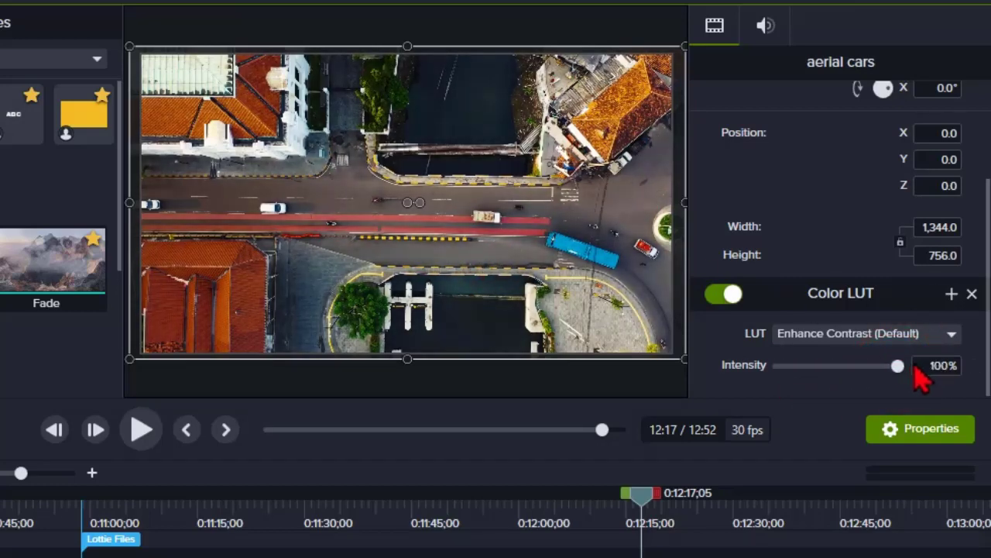
Open the LUT preset dropdown and scroll through the looks down to the xinemax entries
{"action": "left_click", "coordinate": [952, 336]}
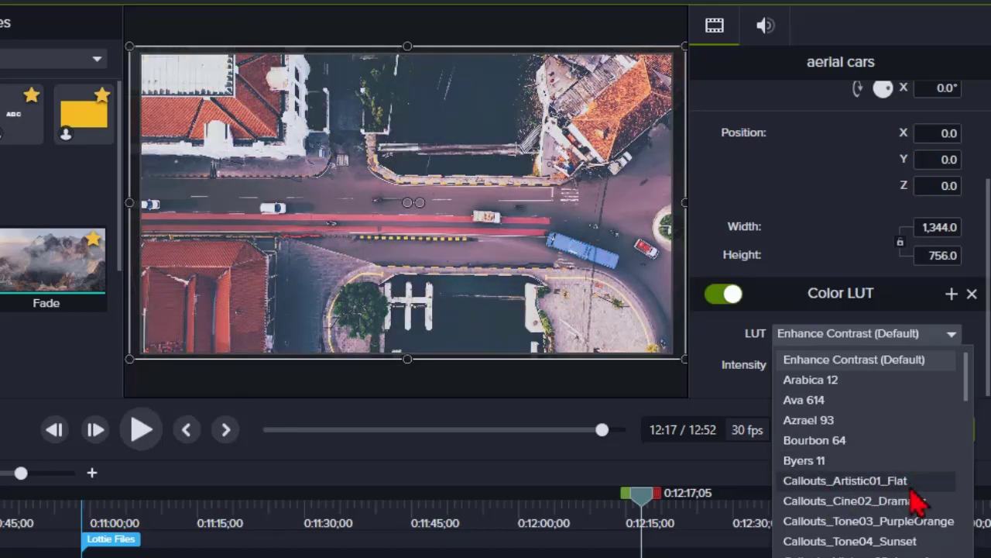
{"action": "scroll", "coordinate": [914, 502], "scroll_direction": "down", "scroll_amount": 3}
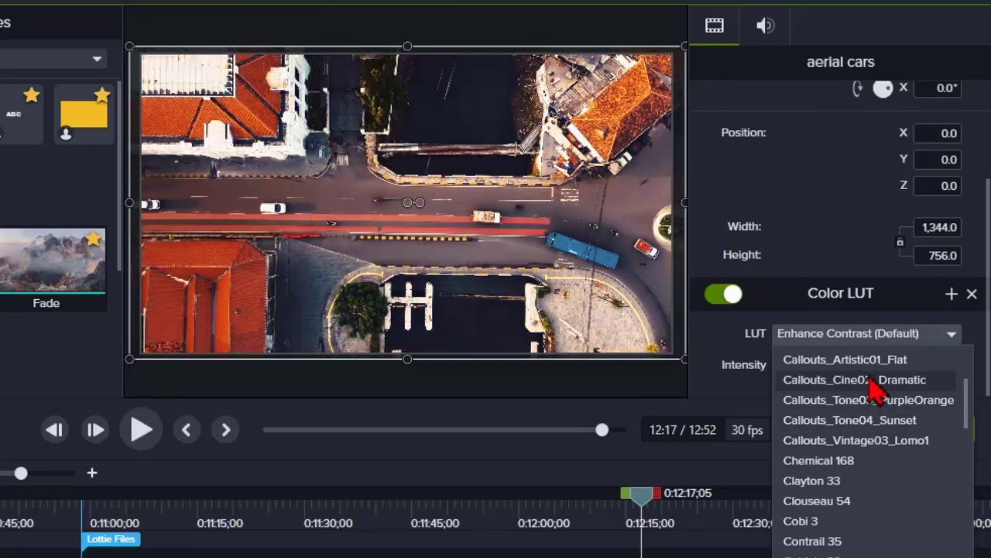
{"action": "scroll", "coordinate": [813, 518], "scroll_direction": "down", "scroll_amount": 4}
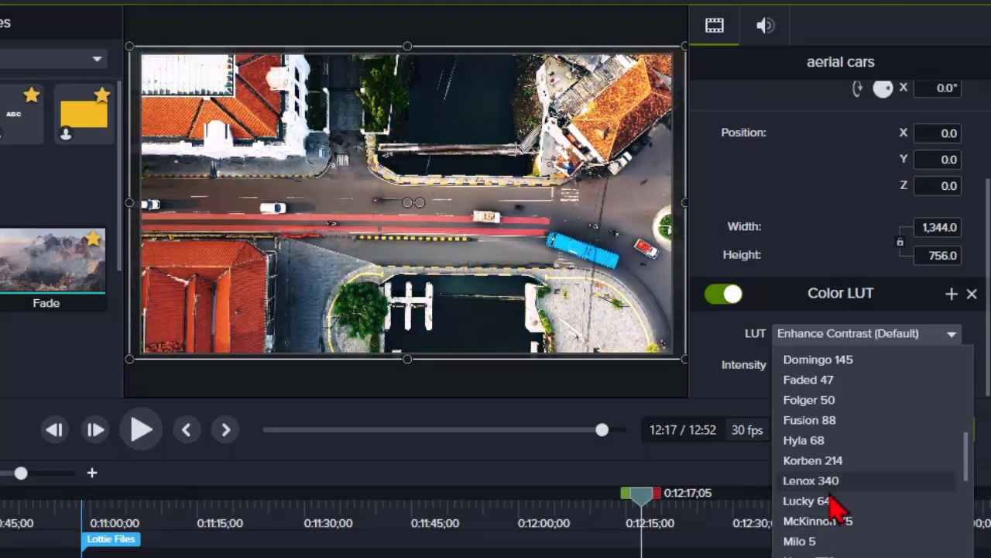
{"action": "scroll", "coordinate": [835, 507], "scroll_direction": "down", "scroll_amount": 5}
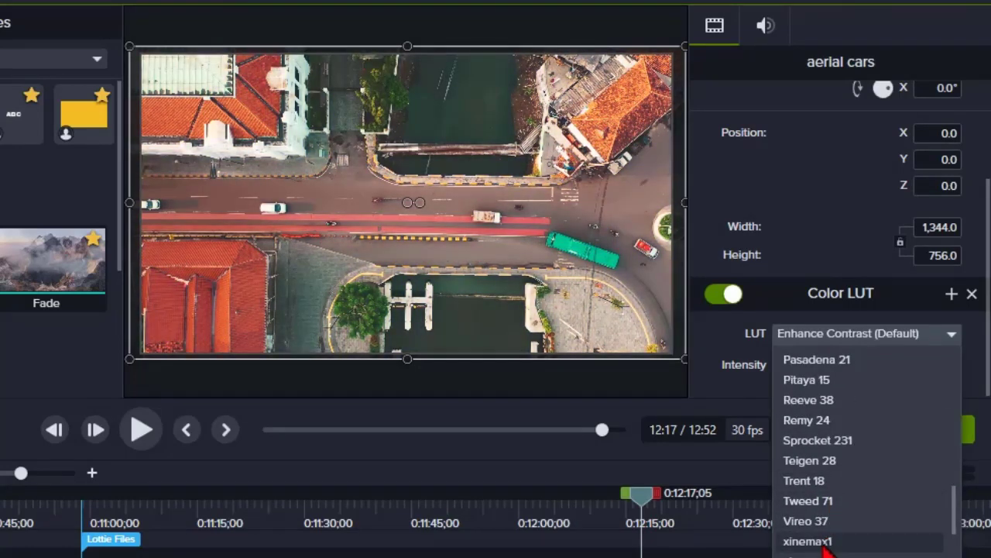
Close the LUT preset list with Enhance Contrast kept, then switch to the Xinemax .cube folder
{"action": "scroll", "coordinate": [806, 522], "scroll_direction": "down", "scroll_amount": 3}
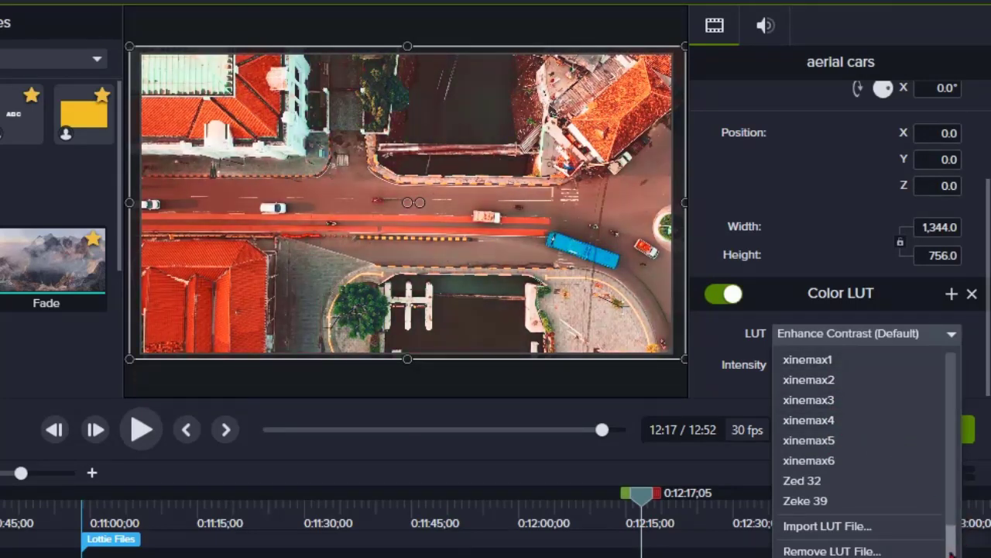
{"action": "left_click_drag", "start_coordinate": [949, 545], "coordinate": [959, 390]}
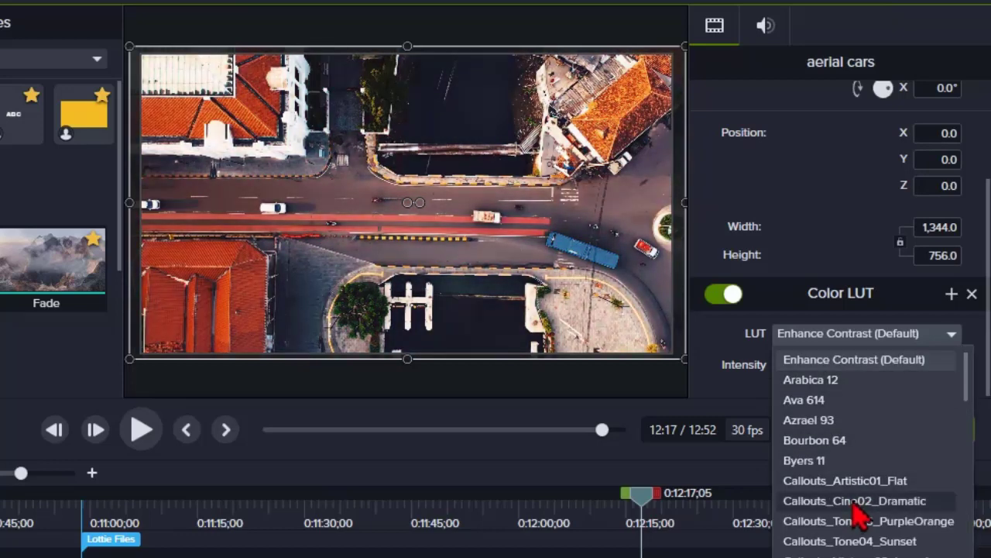
{"action": "left_click", "coordinate": [633, 523]}
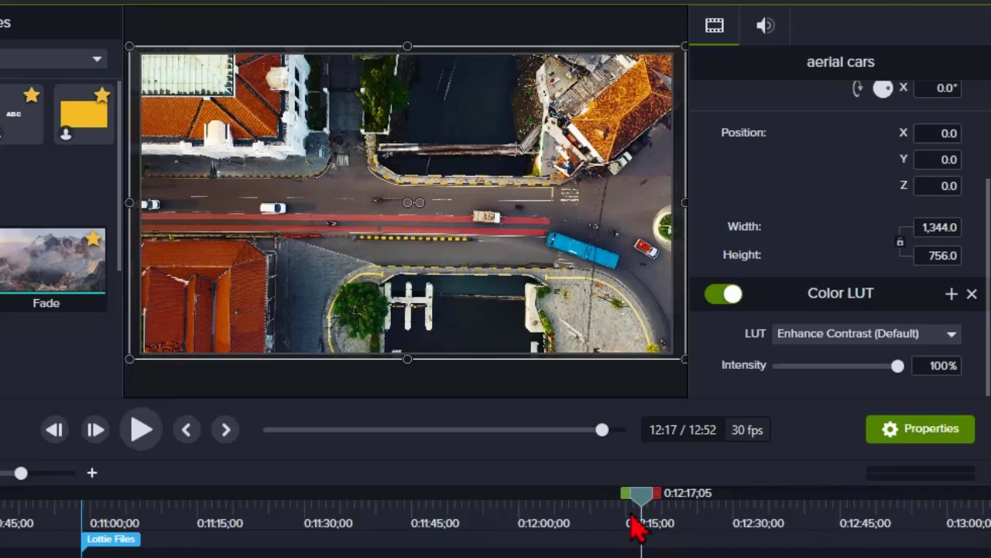
{"action": "key", "text": "alt+Tab"}
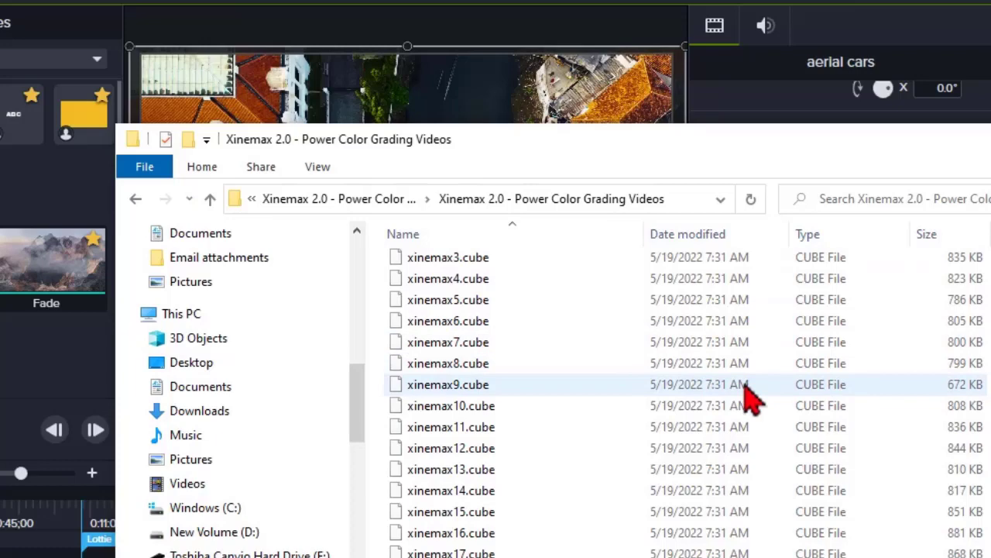
Browse the xinemax .cube files in the folder window, then minimize it back to Camtasia
{"action": "scroll", "coordinate": [747, 399], "scroll_direction": "down", "scroll_amount": 2}
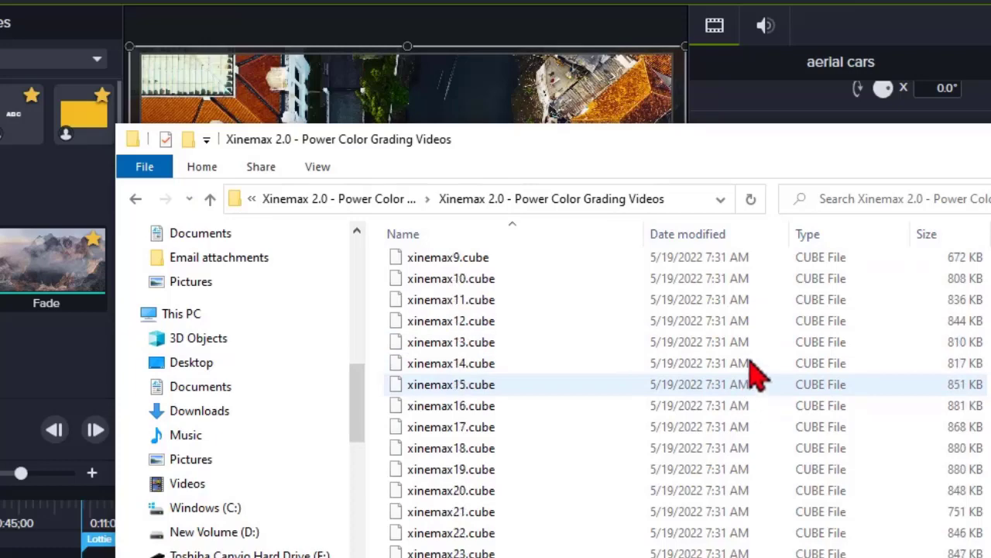
{"action": "scroll", "coordinate": [720, 348], "scroll_direction": "down", "scroll_amount": 6}
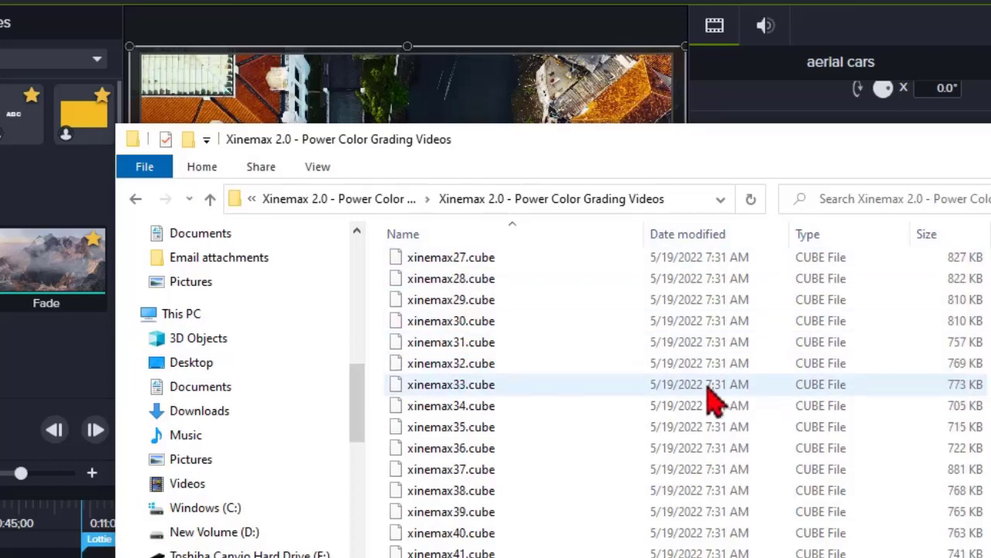
{"action": "scroll", "coordinate": [697, 457], "scroll_direction": "down", "scroll_amount": 20}
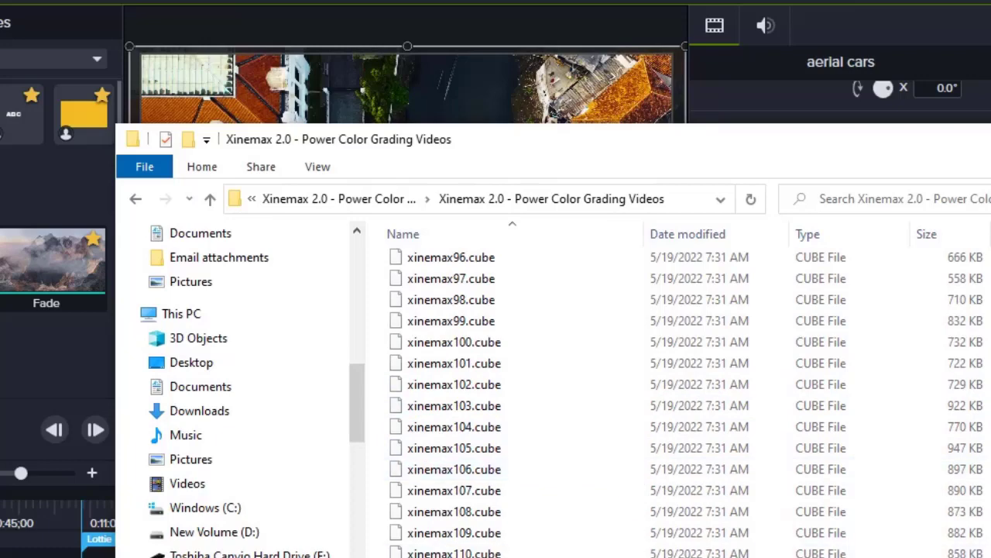
{"action": "left_click_drag", "start_coordinate": [848, 151], "coordinate": [533, 142]}
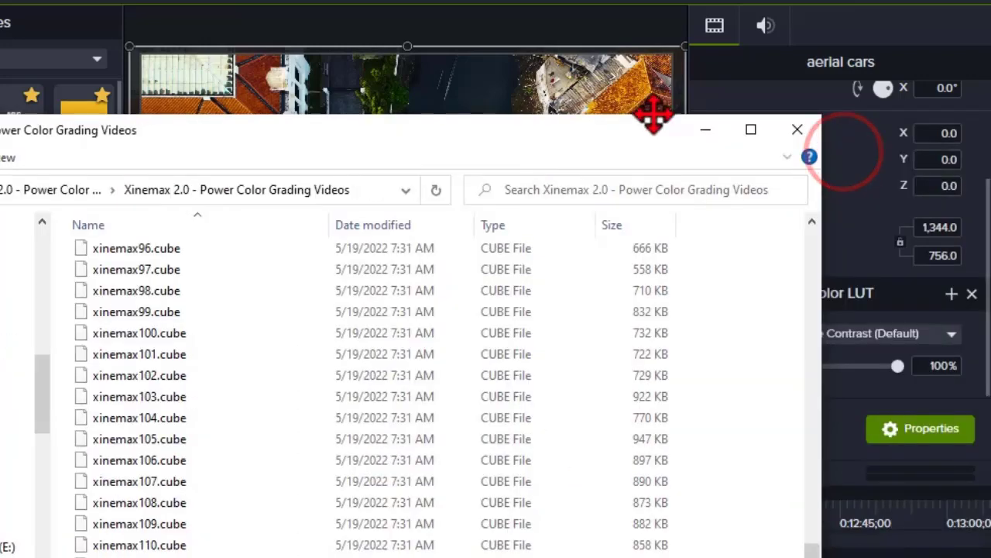
{"action": "left_click", "coordinate": [705, 129]}
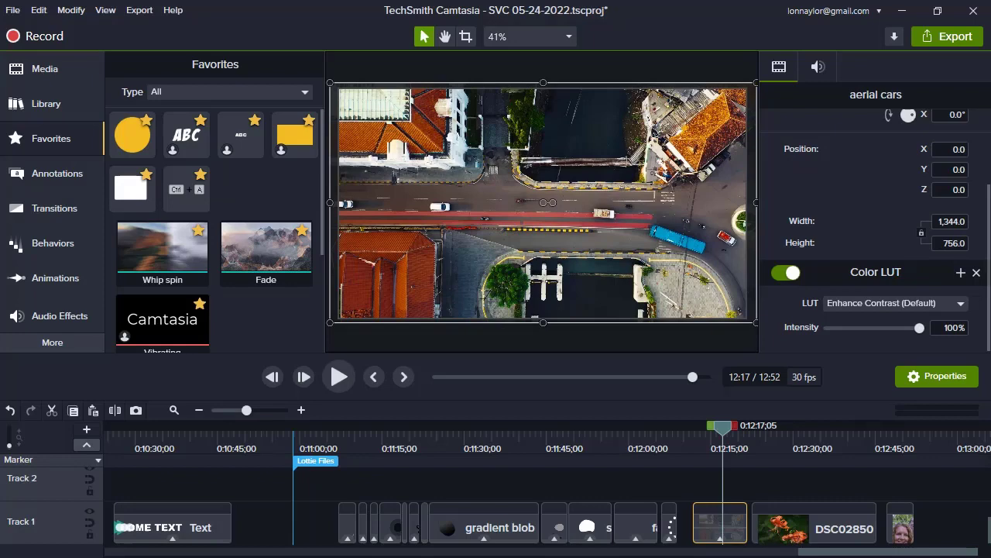
Reopen the LUT dropdown and scroll to the bottom where Import LUT File… is listed
{"action": "left_click", "coordinate": [908, 304]}
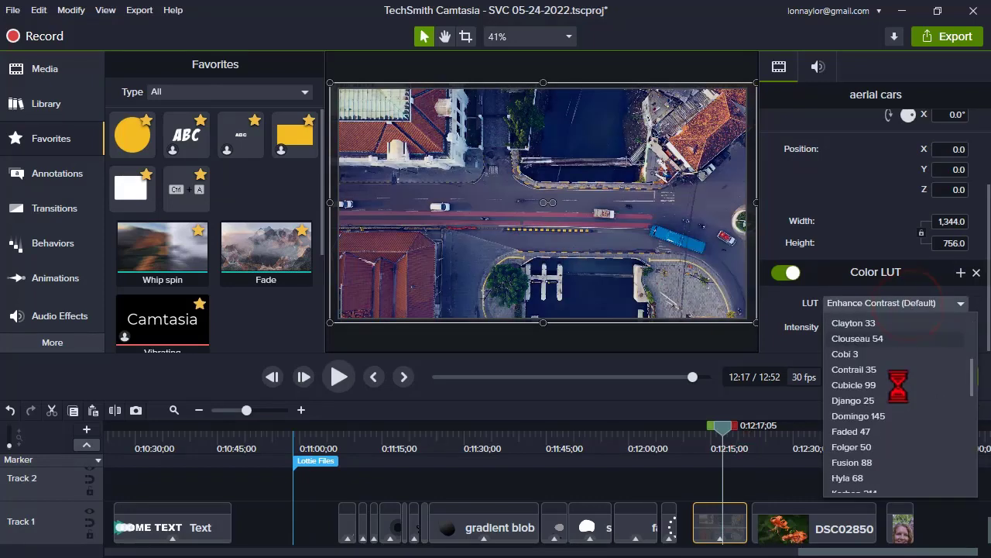
{"action": "scroll", "coordinate": [906, 403], "scroll_direction": "down", "scroll_amount": 5}
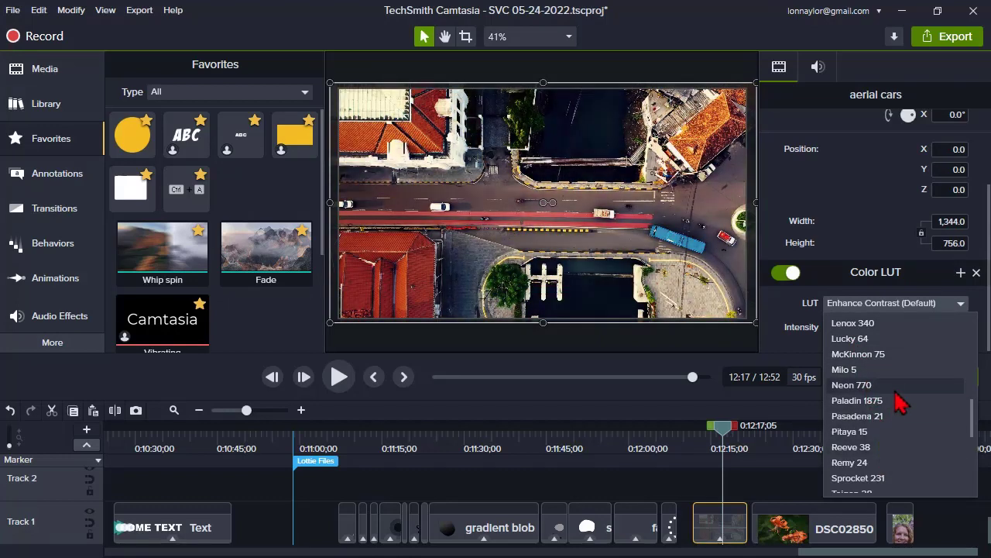
{"action": "scroll", "coordinate": [903, 399], "scroll_direction": "down", "scroll_amount": 5}
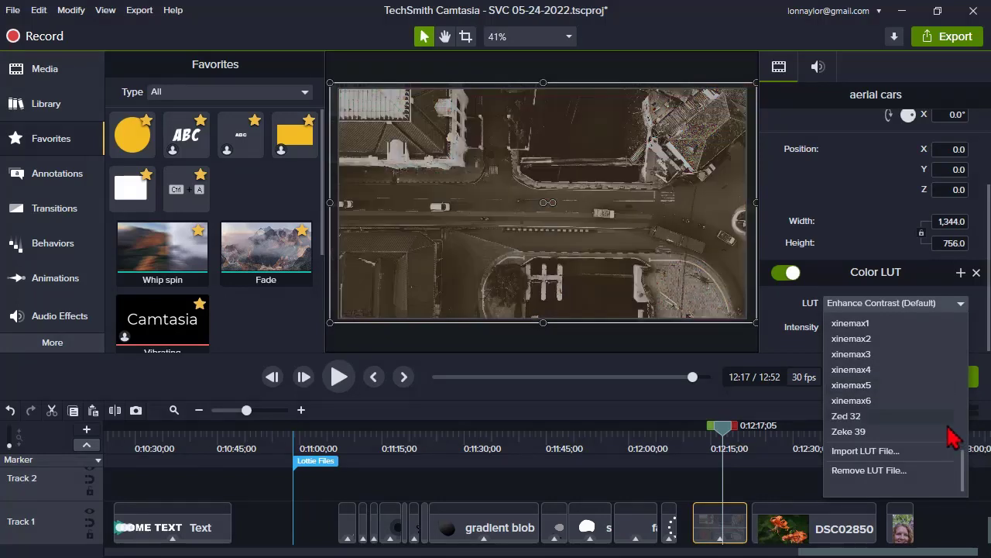
{"action": "left_click_drag", "start_coordinate": [967, 475], "coordinate": [976, 521]}
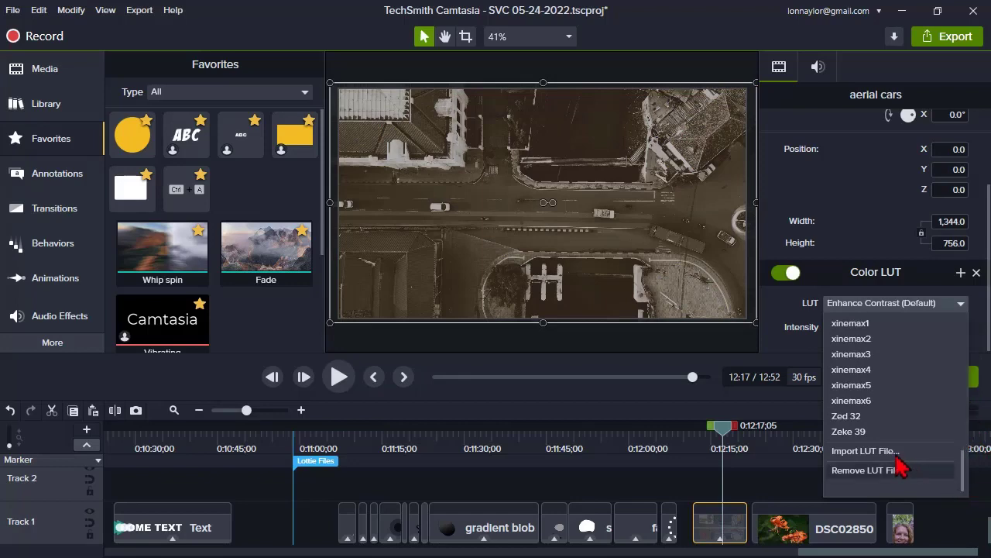
Import xinemax29.cube through Import LUT File… in the file picker
{"action": "left_click", "coordinate": [862, 450]}
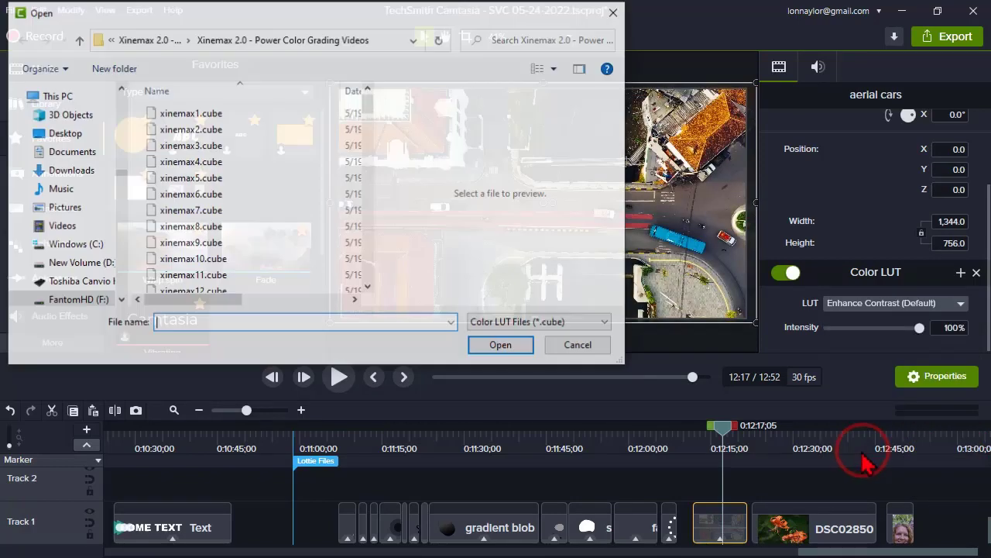
{"action": "scroll", "coordinate": [317, 193], "scroll_direction": "down", "scroll_amount": 7}
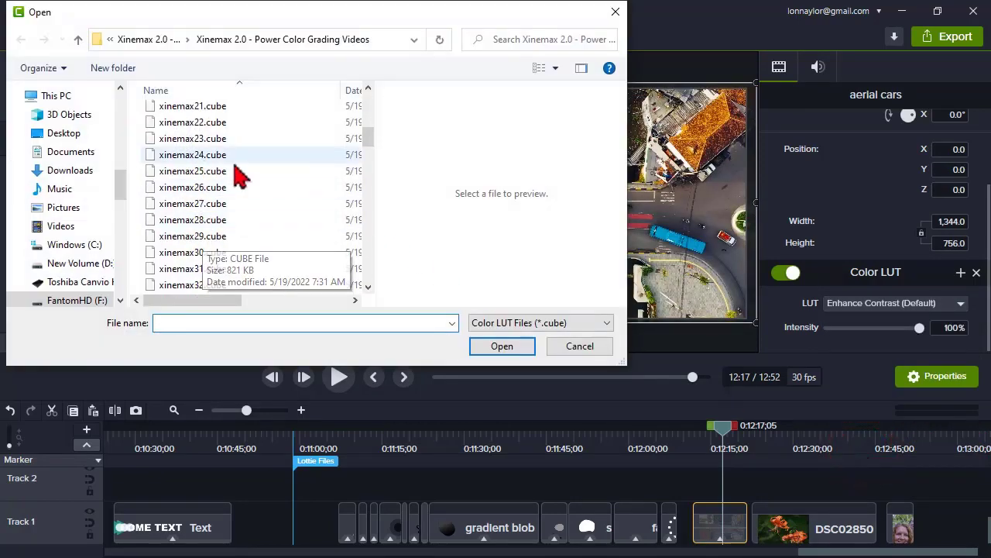
{"action": "left_click", "coordinate": [186, 241]}
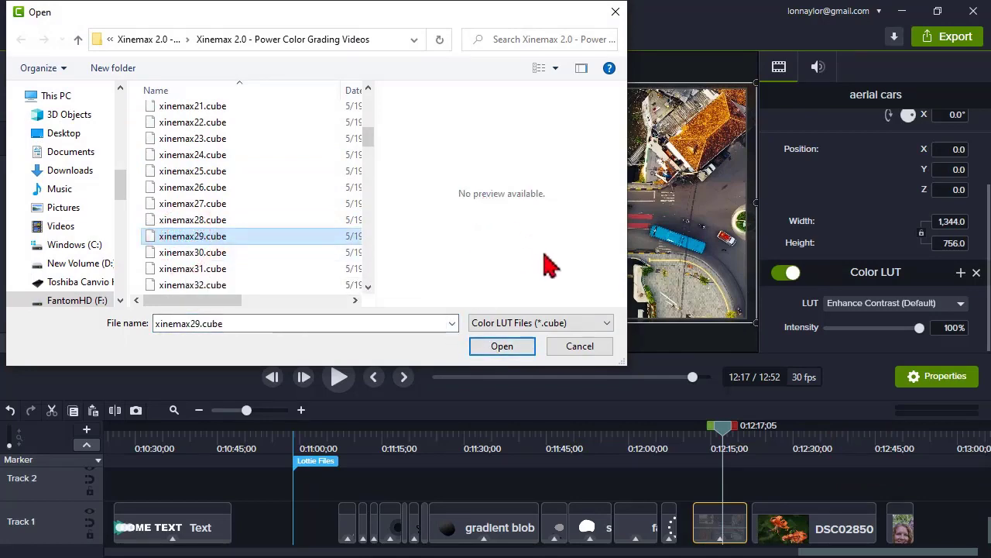
{"action": "left_click", "coordinate": [511, 349]}
{"action": "left_click", "coordinate": [503, 347]}
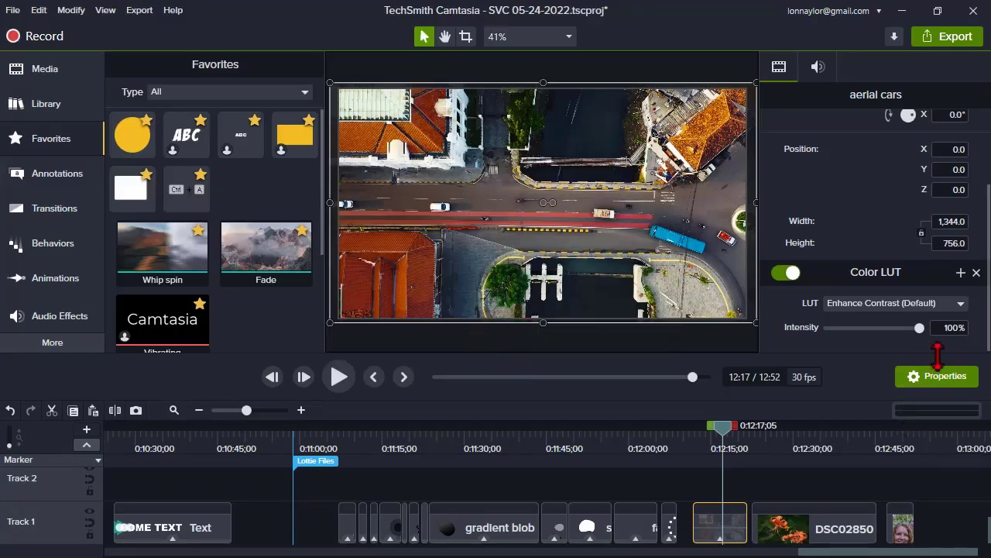
{"action": "left_click", "coordinate": [964, 307]}
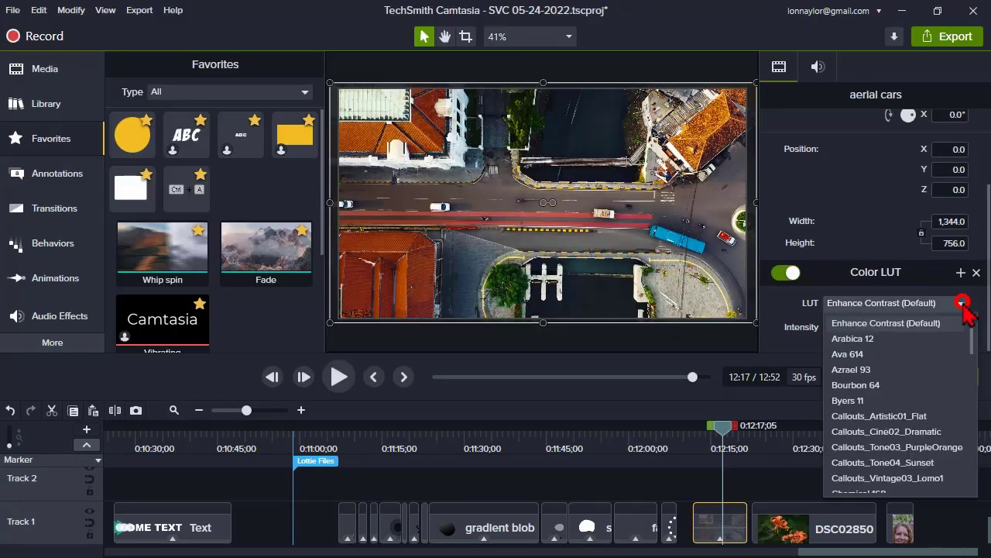
{"action": "scroll", "coordinate": [907, 387], "scroll_direction": "down", "scroll_amount": 5}
{"action": "scroll", "coordinate": [906, 391], "scroll_direction": "down", "scroll_amount": 3}
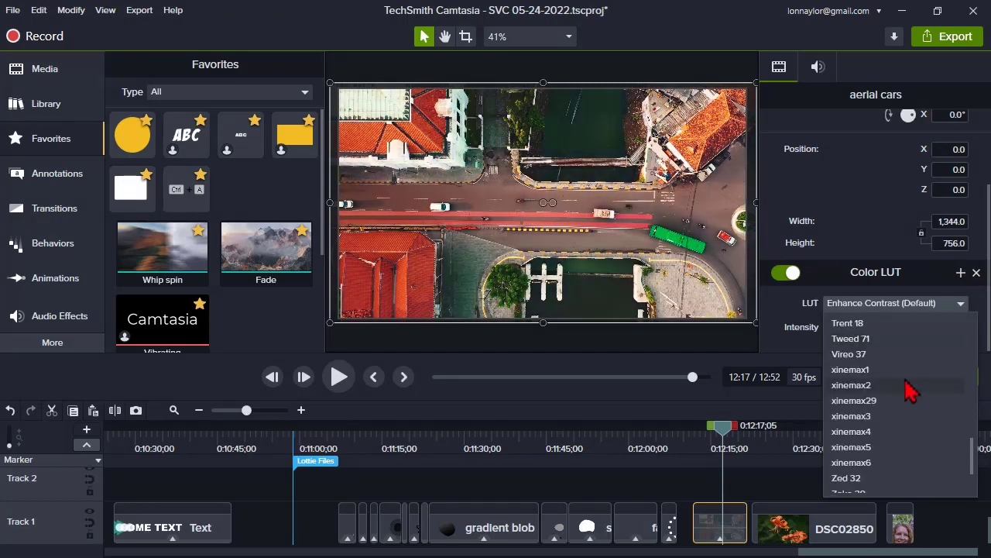
{"action": "scroll", "coordinate": [867, 462], "scroll_direction": "down", "scroll_amount": 2}
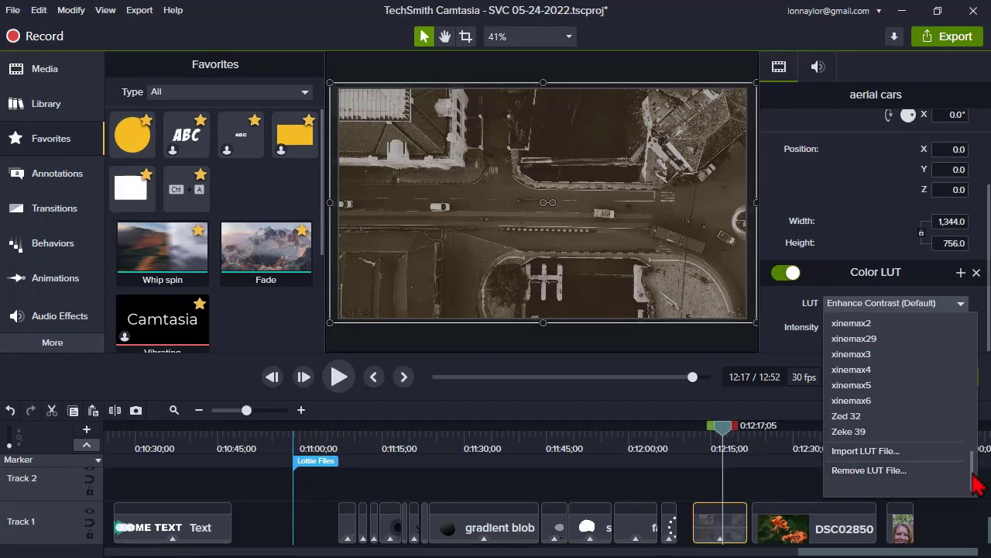
{"action": "left_click_drag", "start_coordinate": [969, 469], "coordinate": [967, 325]}
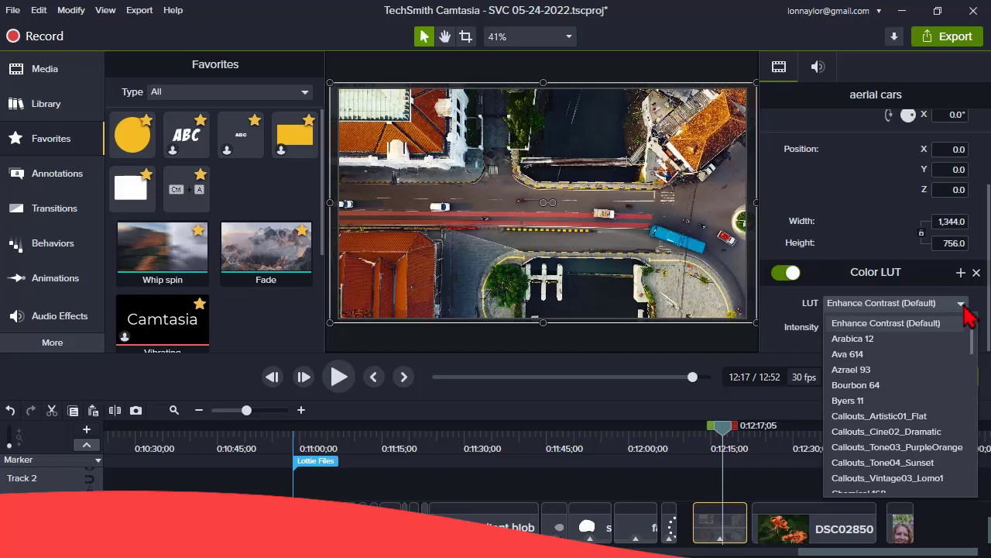
{"action": "left_click", "coordinate": [963, 303]}
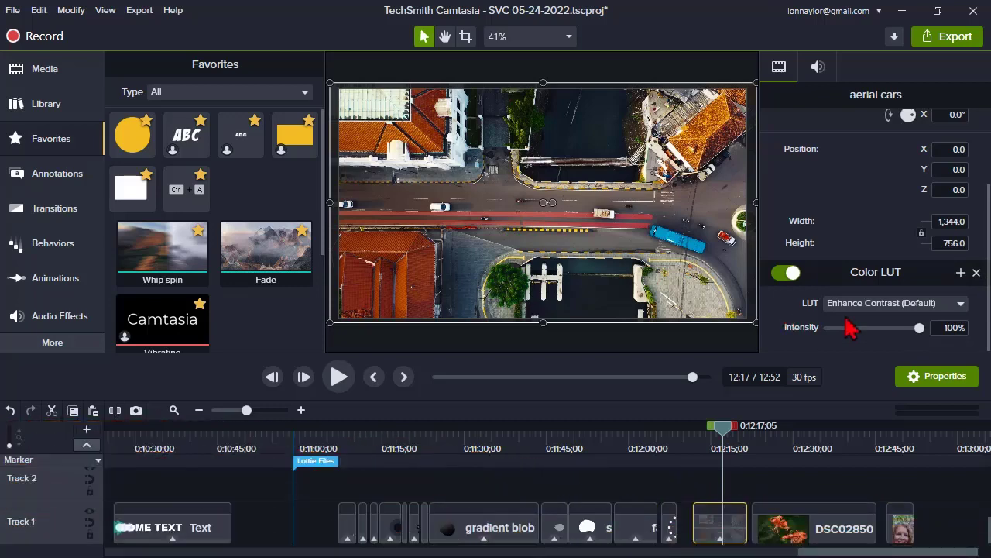
Jump to 12:49, turn off the aerial clip's Color LUT, and select the 3selfportrait clip
{"action": "left_click", "coordinate": [902, 441]}
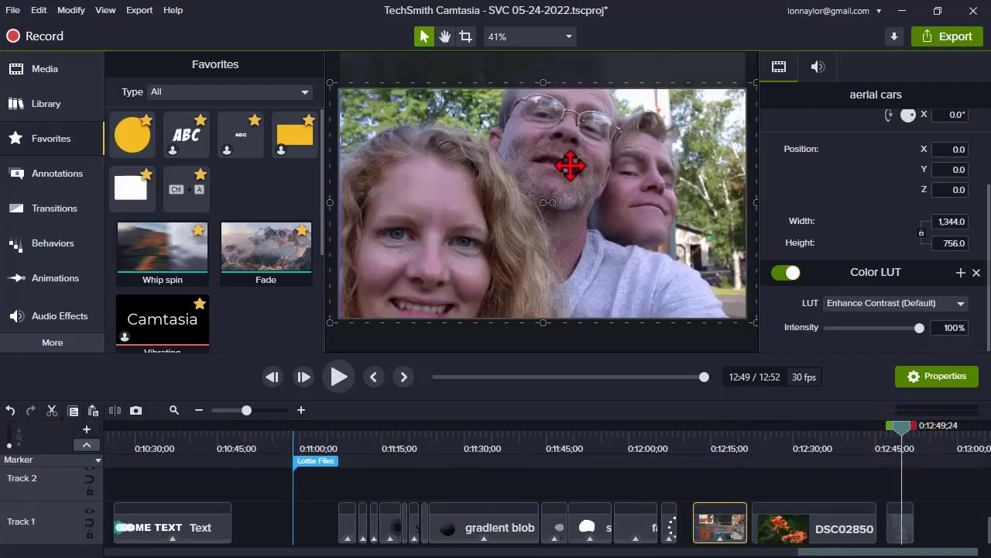
{"action": "left_click", "coordinate": [786, 273]}
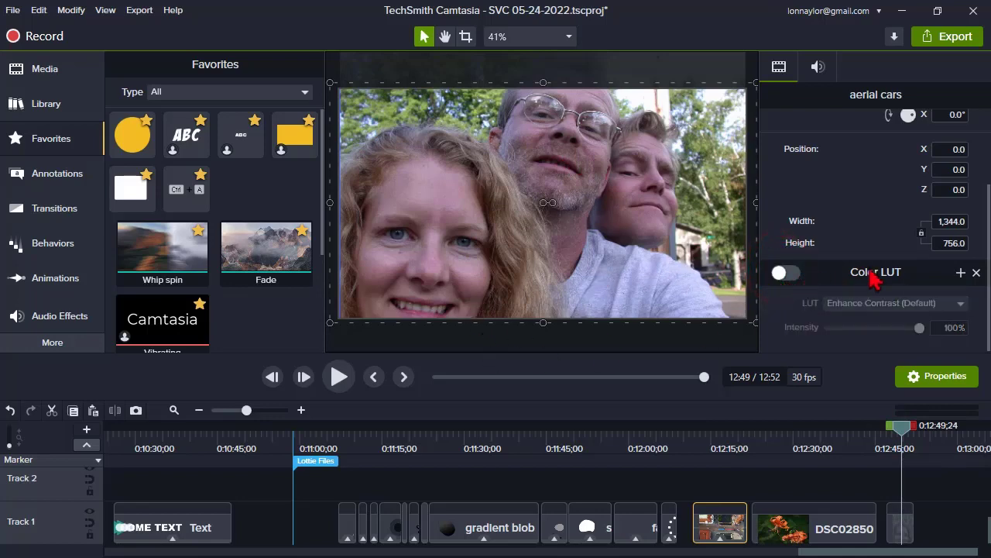
{"action": "left_click", "coordinate": [900, 523]}
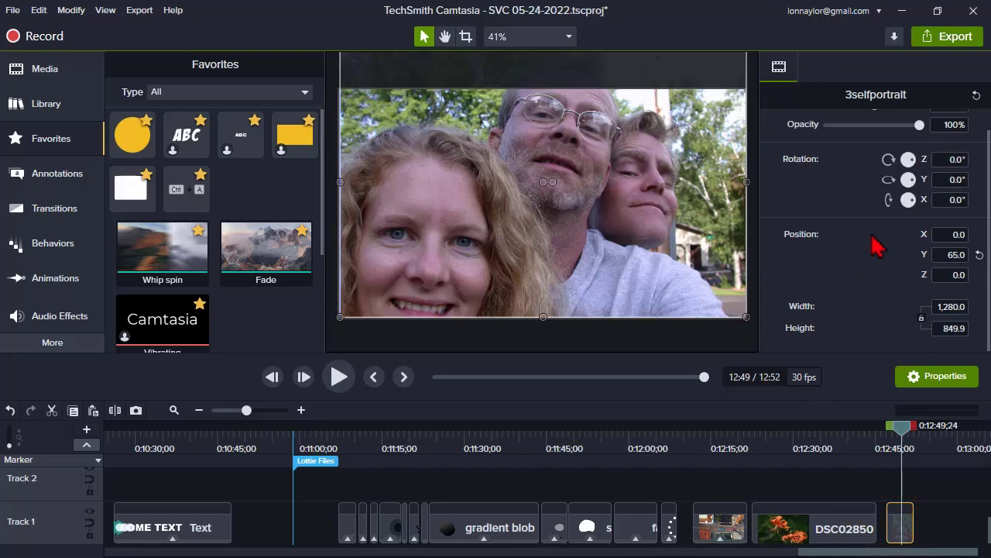
{"action": "scroll", "coordinate": [872, 292], "scroll_direction": "up", "scroll_amount": 1}
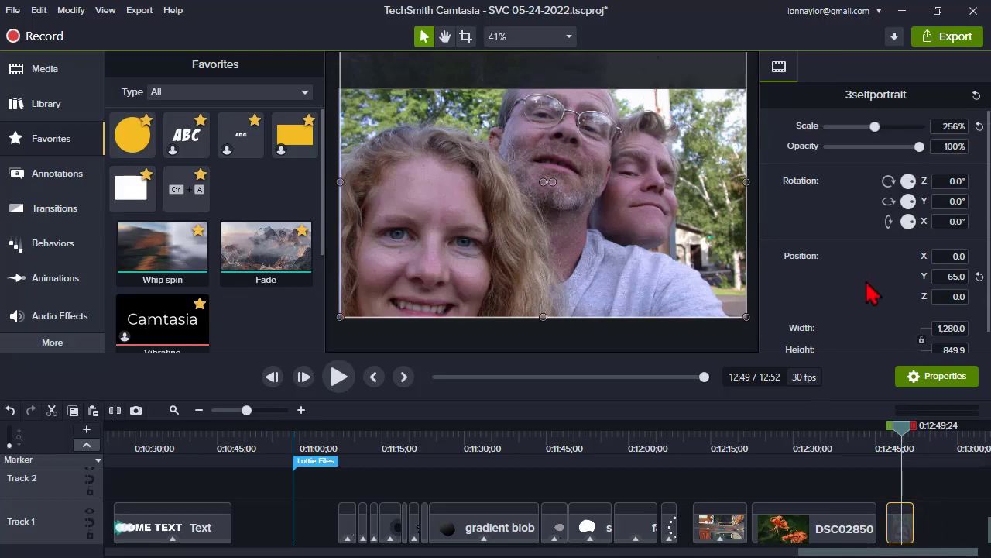
Add a Color LUT effect to the 3selfportrait selfie photo and open its LUT list
{"action": "right_click", "coordinate": [631, 201]}
{"action": "mouse_move", "coordinate": [767, 448]}
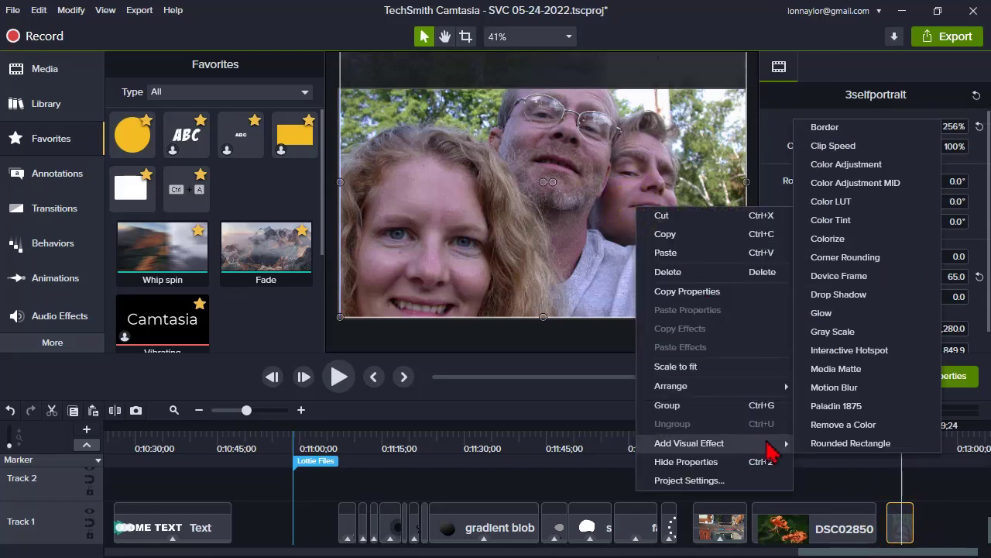
{"action": "left_click", "coordinate": [855, 202]}
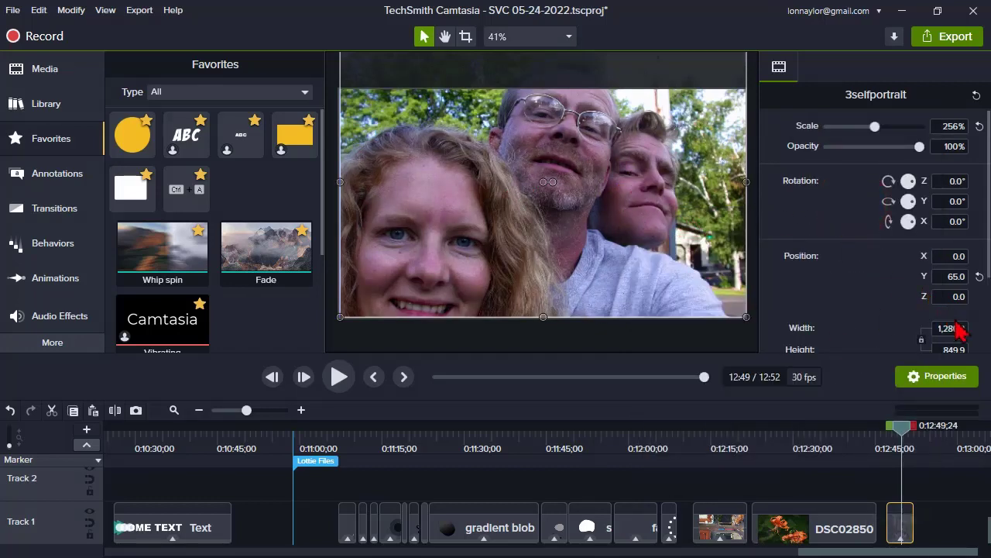
{"action": "left_click_drag", "start_coordinate": [982, 177], "coordinate": [983, 248]}
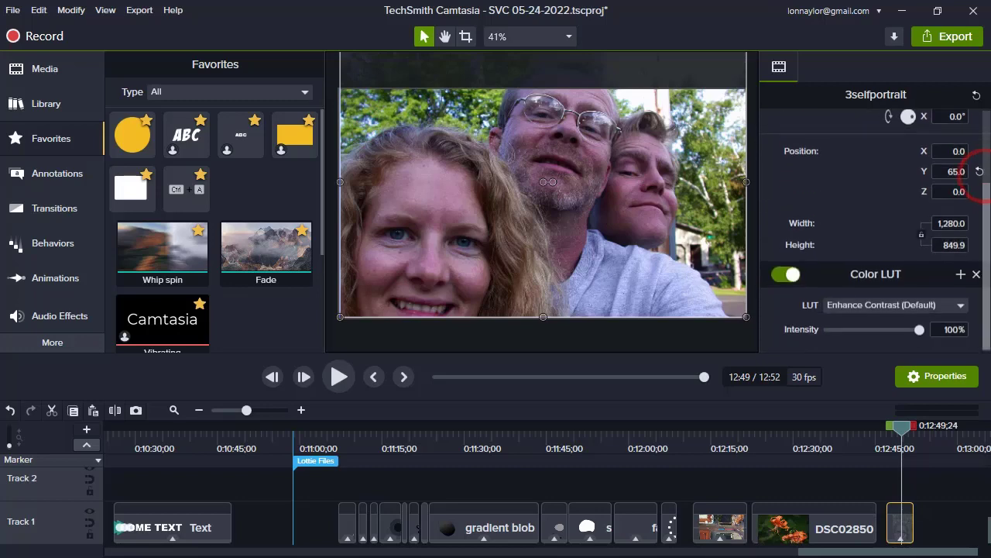
{"action": "left_click", "coordinate": [960, 303]}
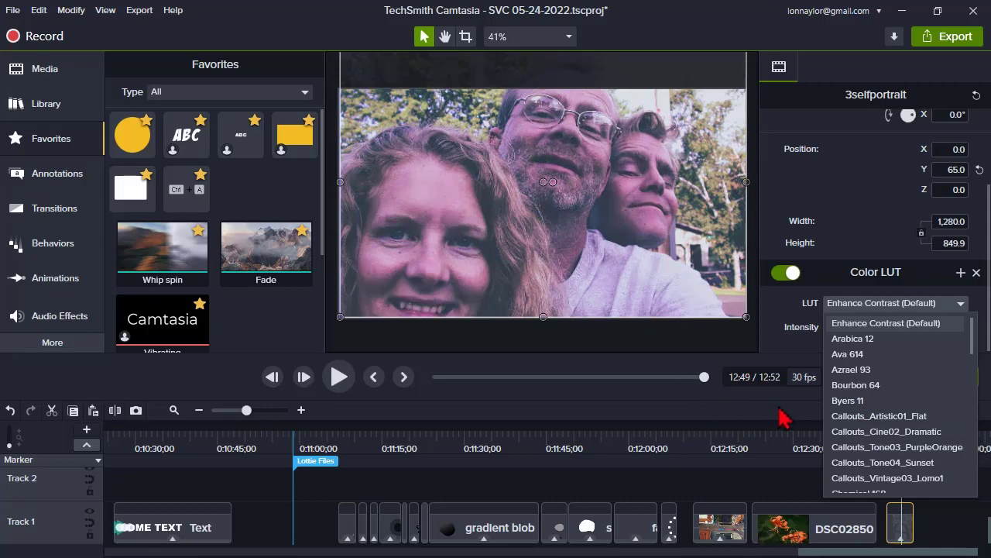
{"action": "left_click", "coordinate": [790, 279]}
{"action": "left_click", "coordinate": [782, 273]}
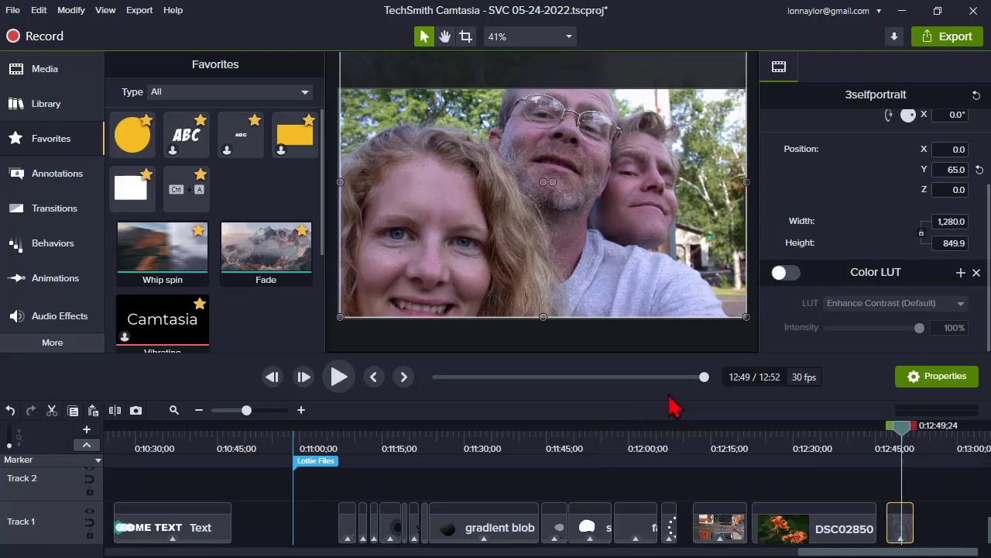
{"action": "left_click", "coordinate": [785, 273]}
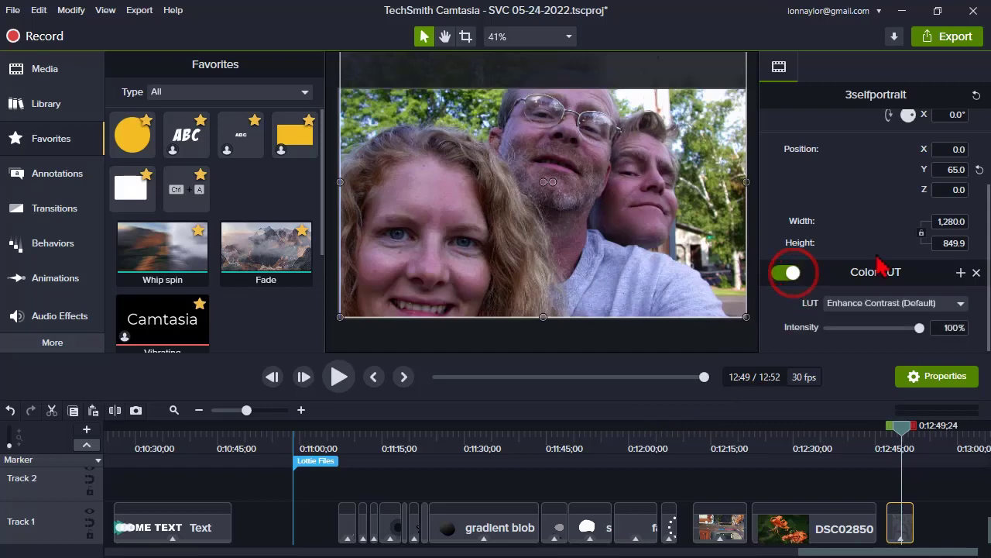
{"action": "left_click", "coordinate": [965, 303]}
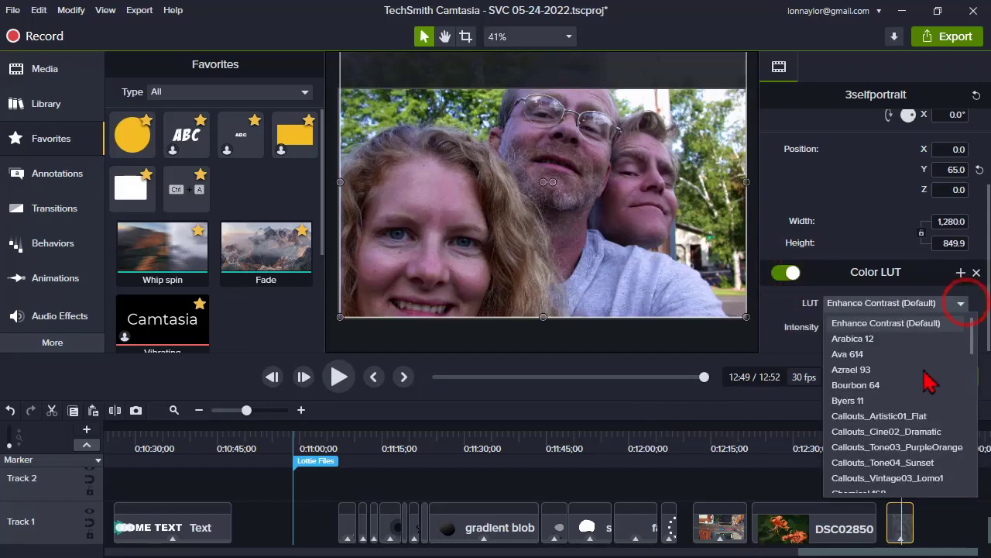